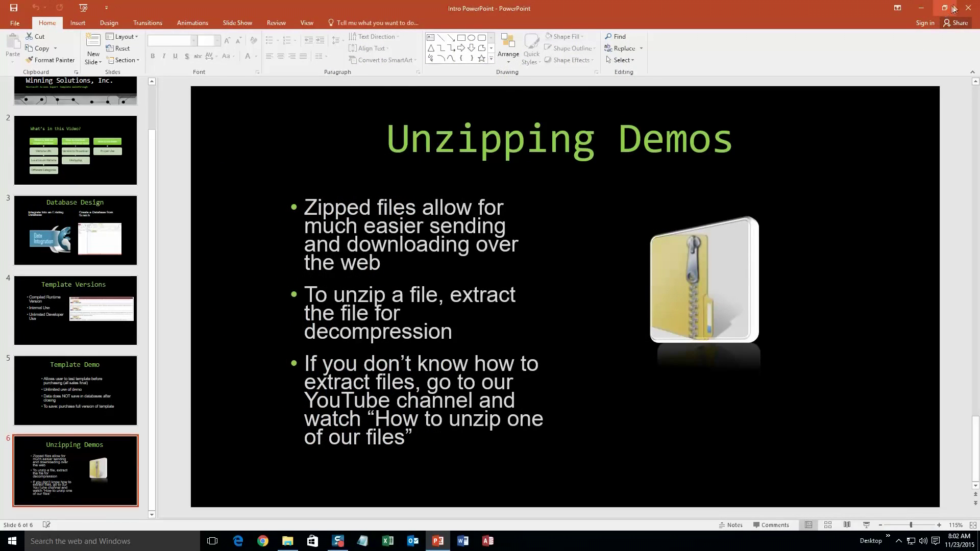
Close the PowerPoint intro presentation
{"action": "left_click", "coordinate": [968, 9]}
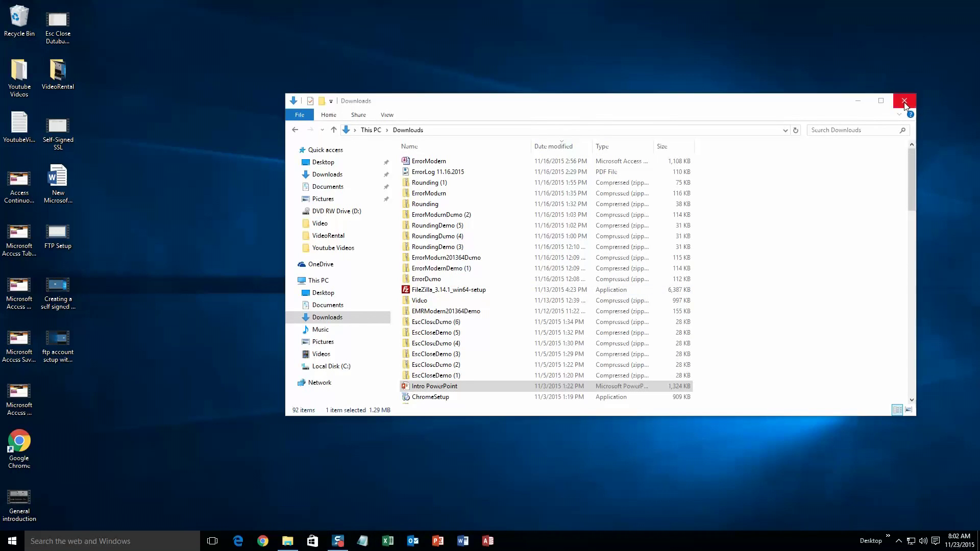
Close the Downloads folder, load microsoftaccessexpert.com, and expand Database Templates (For Sale)
{"action": "left_click", "coordinate": [906, 102]}
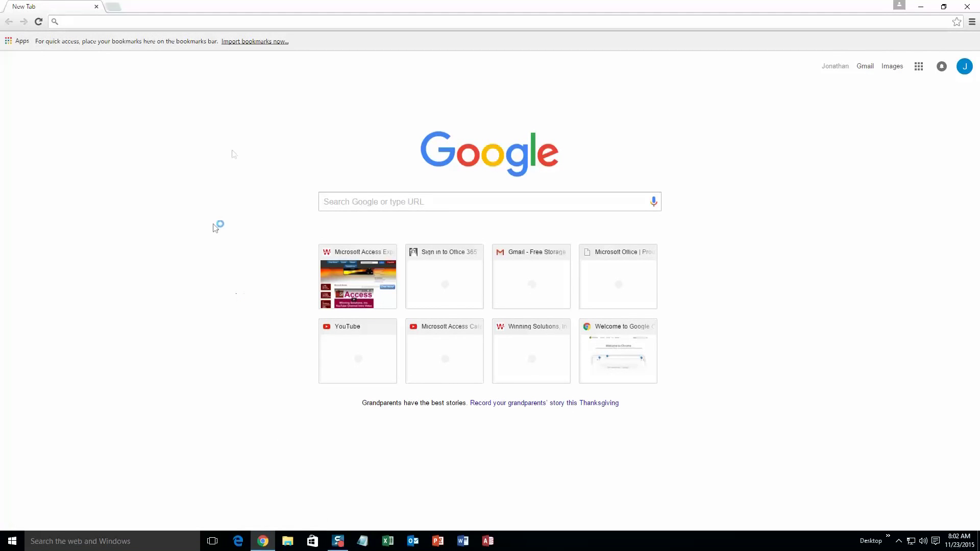
{"action": "type", "text": "microsoftaccessexpert.com"}
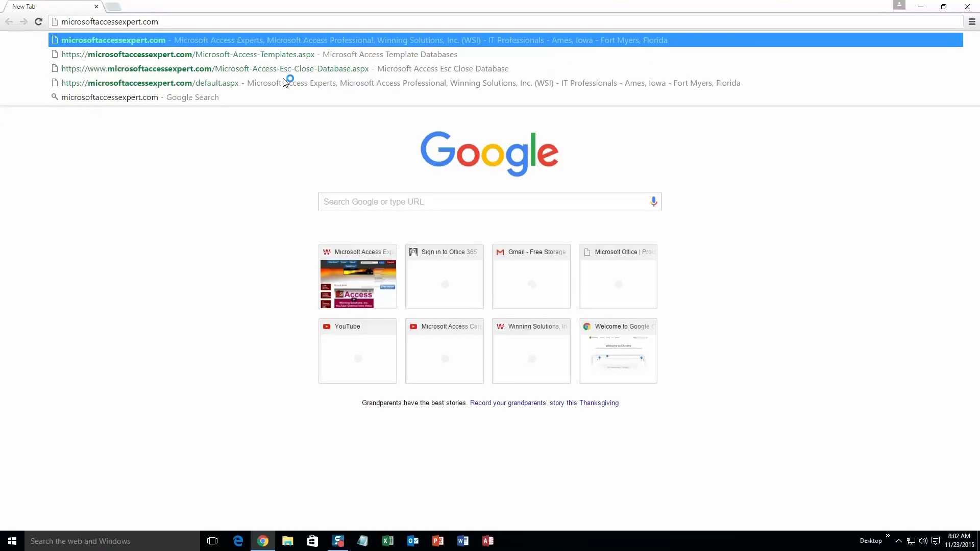
{"action": "key", "text": "Return"}
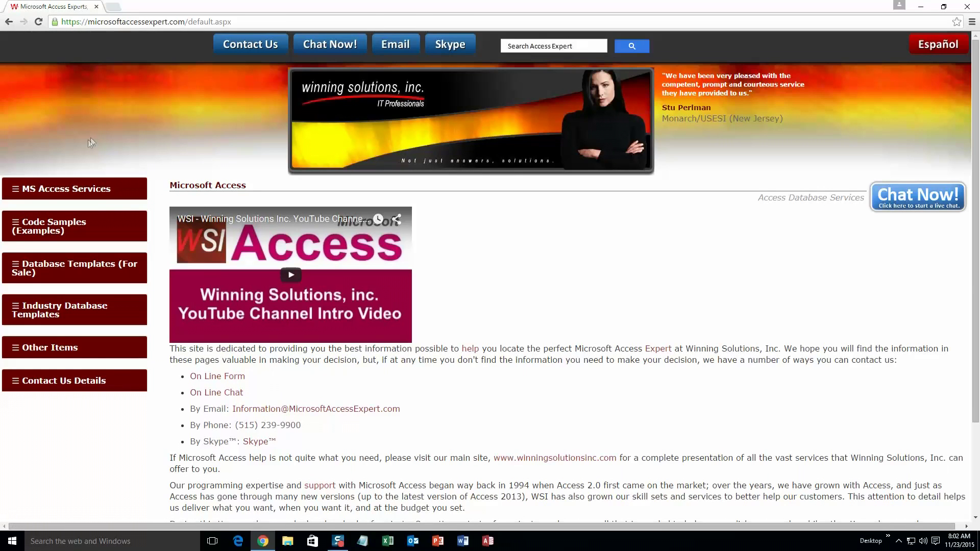
{"action": "left_click", "coordinate": [55, 268]}
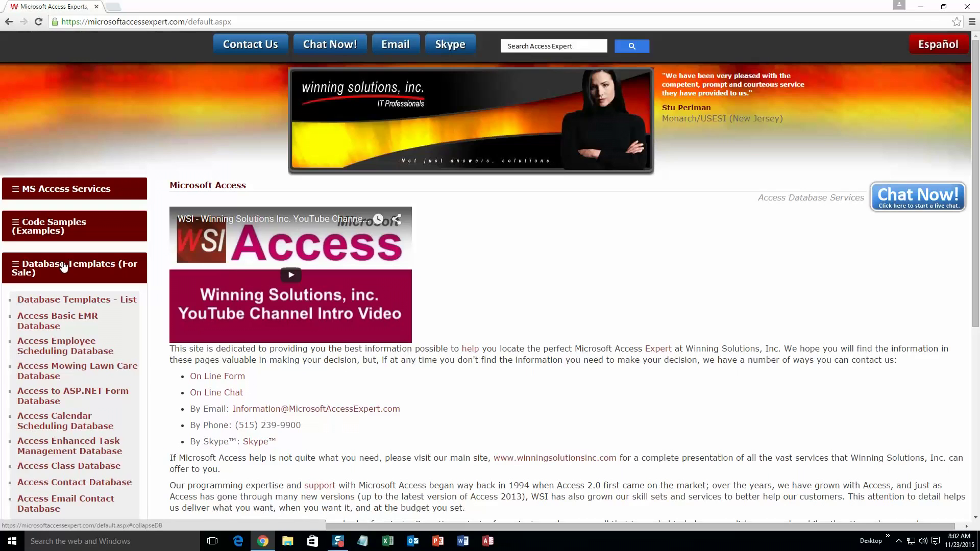
Open the 'Database Templates - List' page
{"action": "left_click", "coordinate": [67, 301]}
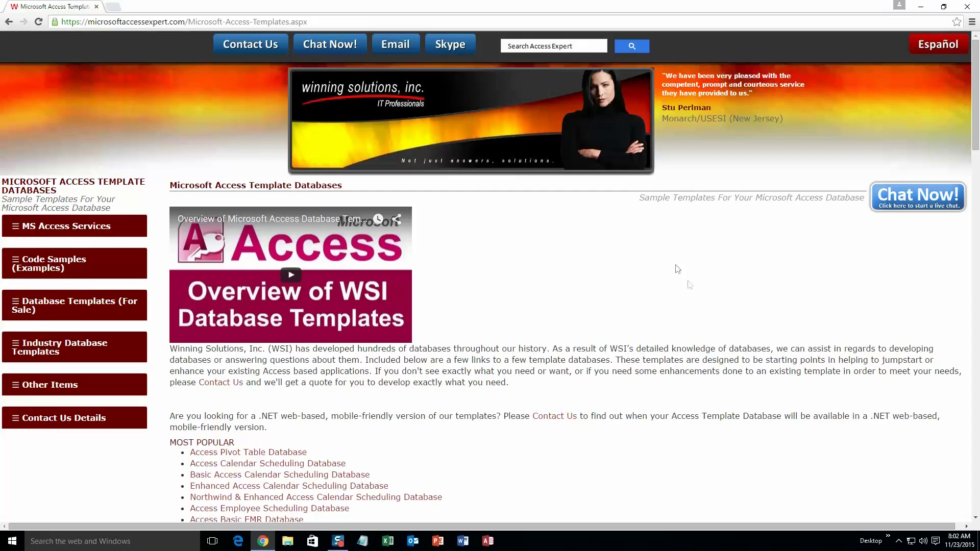
{"action": "scroll", "coordinate": [567, 317], "scroll_direction": "down", "scroll_amount": 2}
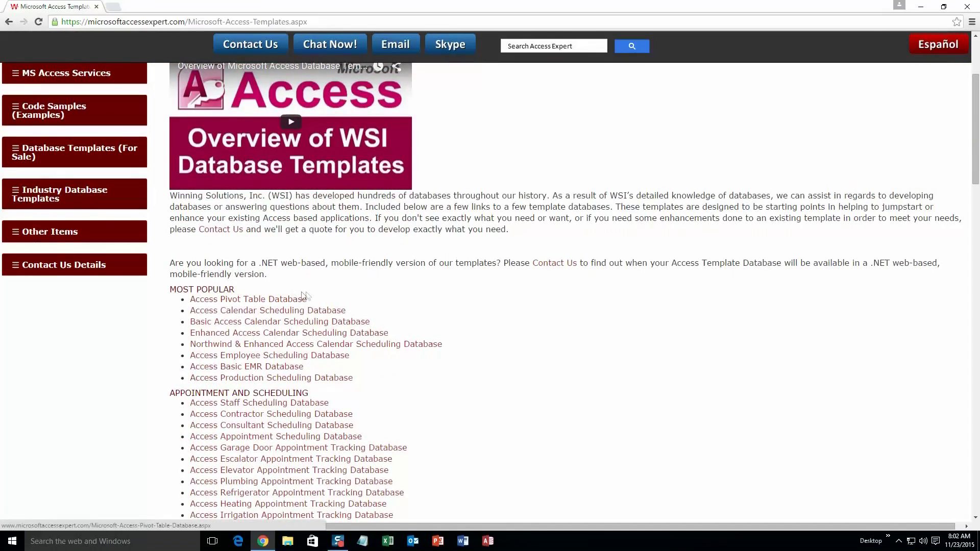
{"action": "scroll", "coordinate": [314, 302], "scroll_direction": "down", "scroll_amount": 3}
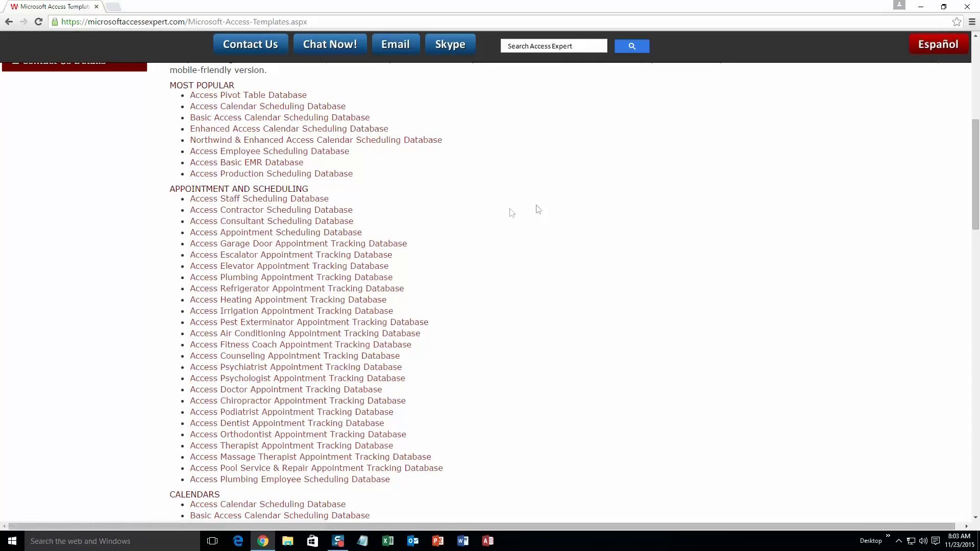
{"action": "scroll", "coordinate": [476, 260], "scroll_direction": "down", "scroll_amount": 2}
{"action": "scroll", "coordinate": [476, 260], "scroll_direction": "down", "scroll_amount": 2}
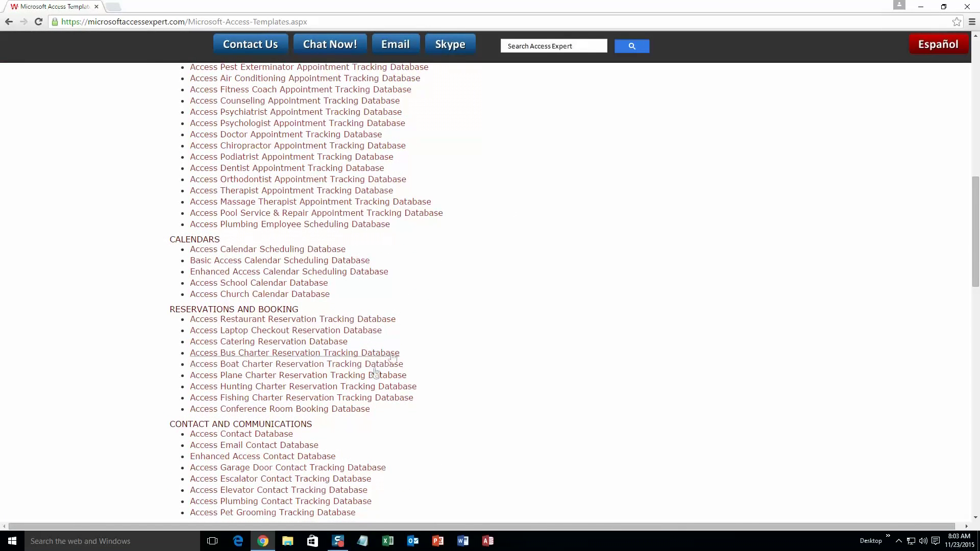
{"action": "scroll", "coordinate": [407, 350], "scroll_direction": "down", "scroll_amount": 2}
{"action": "scroll", "coordinate": [406, 350], "scroll_direction": "down", "scroll_amount": 1}
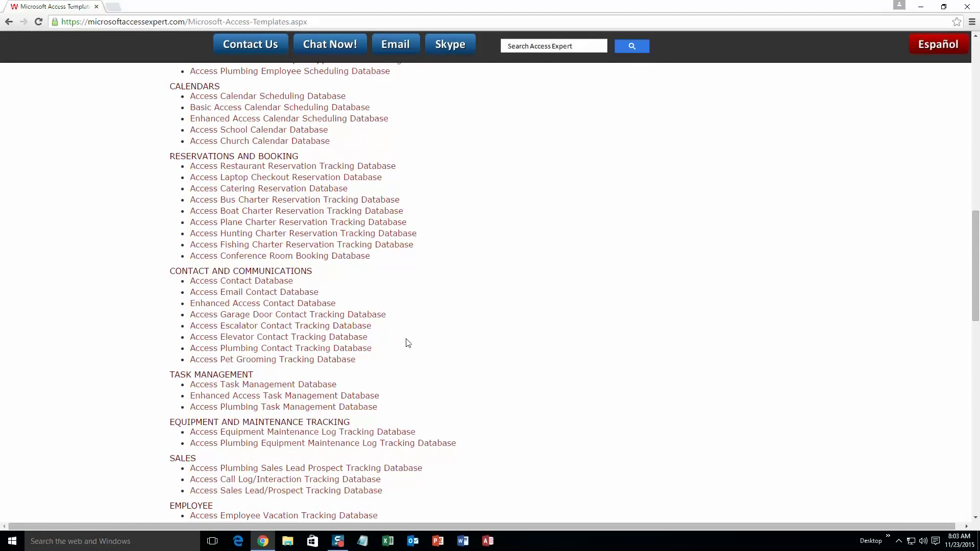
{"action": "scroll", "coordinate": [406, 343], "scroll_direction": "down", "scroll_amount": 2}
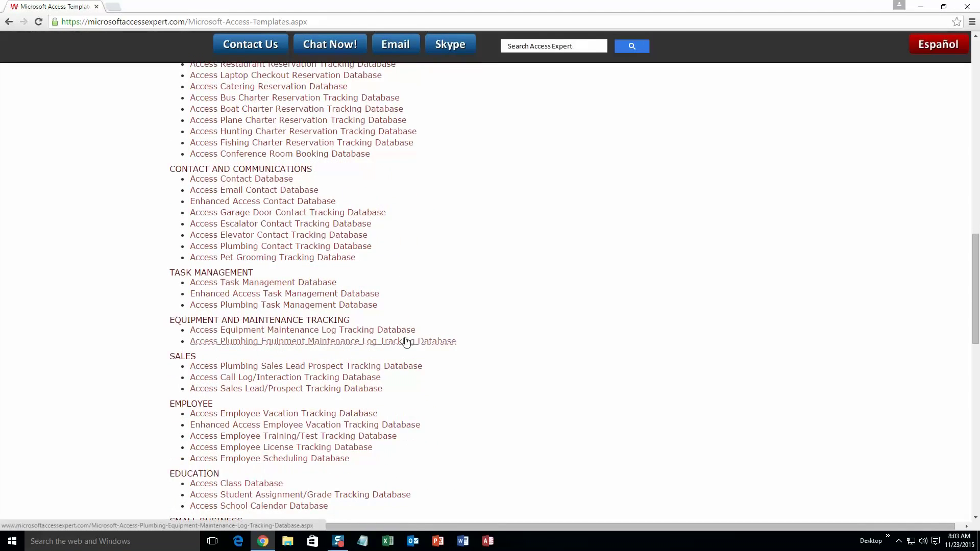
{"action": "scroll", "coordinate": [406, 342], "scroll_direction": "down", "scroll_amount": 1}
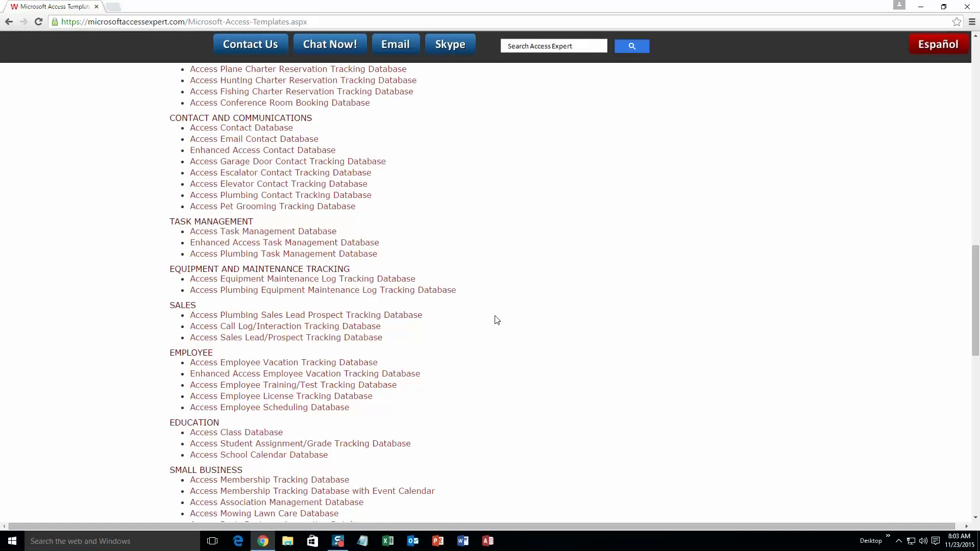
{"action": "scroll", "coordinate": [528, 367], "scroll_direction": "down", "scroll_amount": 2}
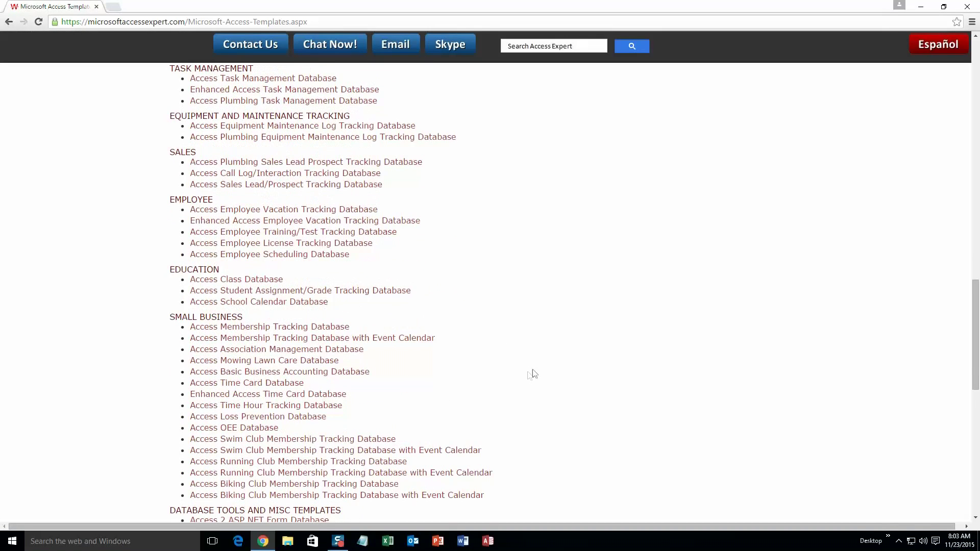
{"action": "scroll", "coordinate": [533, 367], "scroll_direction": "down", "scroll_amount": 1}
{"action": "scroll", "coordinate": [533, 367], "scroll_direction": "down", "scroll_amount": 1}
{"action": "scroll", "coordinate": [533, 366], "scroll_direction": "down", "scroll_amount": 1}
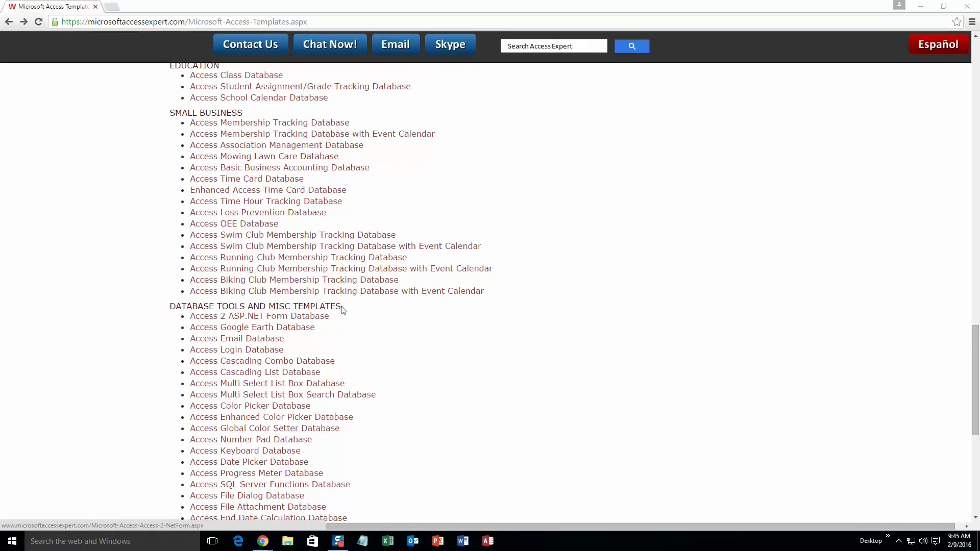
Download the Access 2010/2013/2016 Login Database demo and open the zip
{"action": "left_click", "coordinate": [248, 352]}
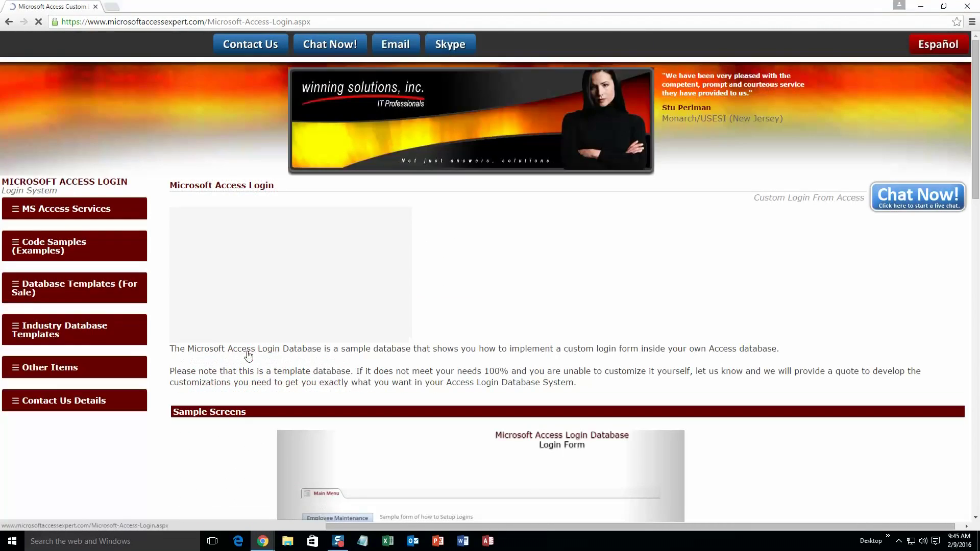
{"action": "scroll", "coordinate": [192, 429], "scroll_direction": "down", "scroll_amount": 5}
{"action": "scroll", "coordinate": [171, 427], "scroll_direction": "down", "scroll_amount": 3}
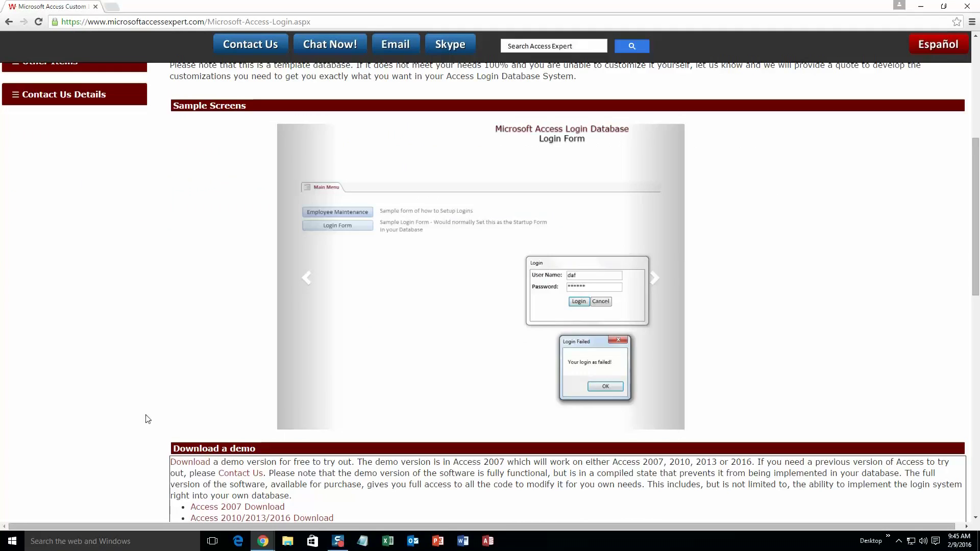
{"action": "scroll", "coordinate": [170, 427], "scroll_direction": "down", "scroll_amount": 3}
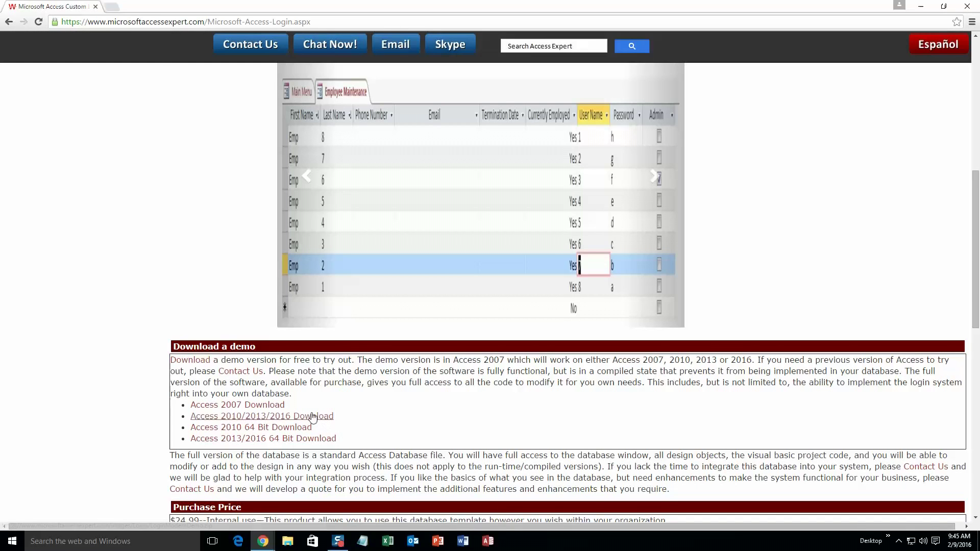
{"action": "left_click", "coordinate": [311, 418]}
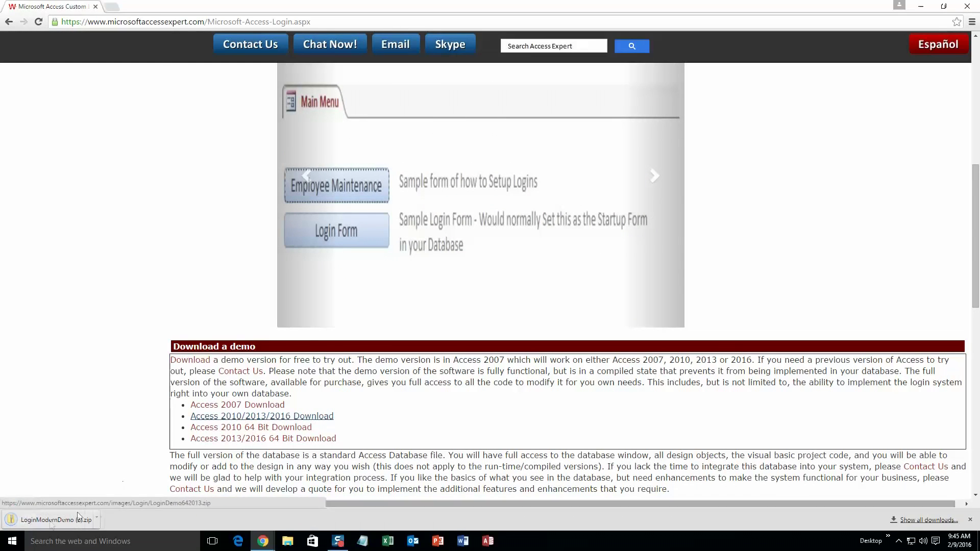
{"action": "left_click", "coordinate": [56, 520]}
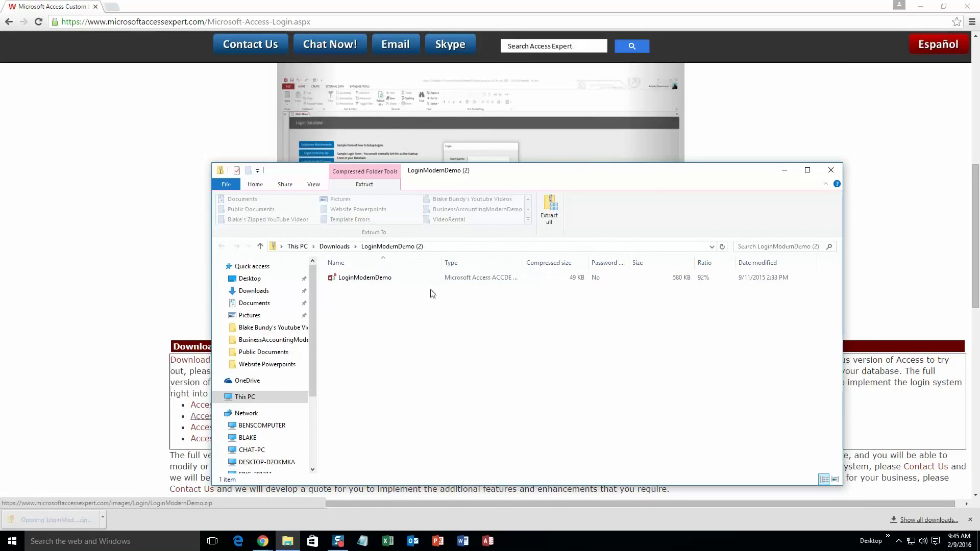
Extract the LoginModernDemo archive and open the extracted LoginModernDemo database
{"action": "left_click", "coordinate": [364, 277]}
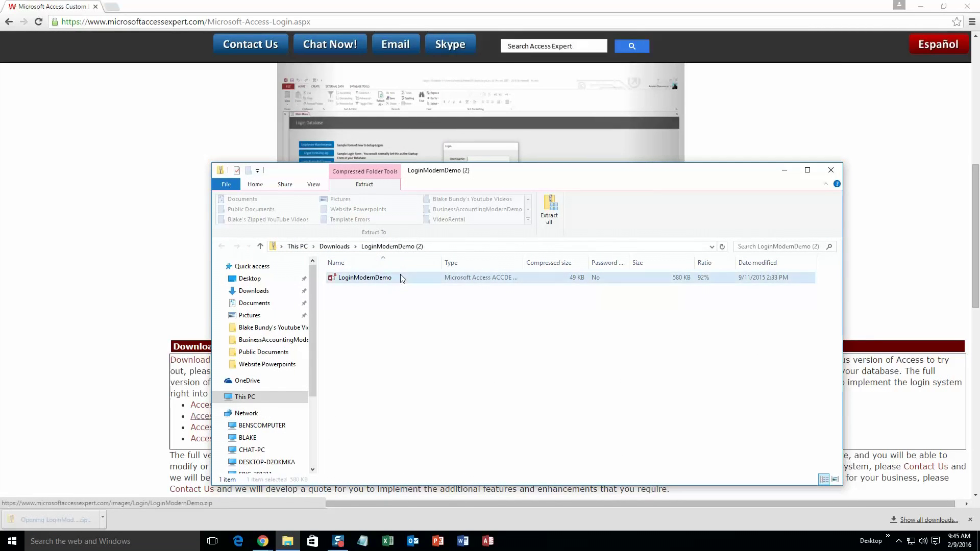
{"action": "left_click", "coordinate": [549, 210]}
{"action": "left_click", "coordinate": [585, 369]}
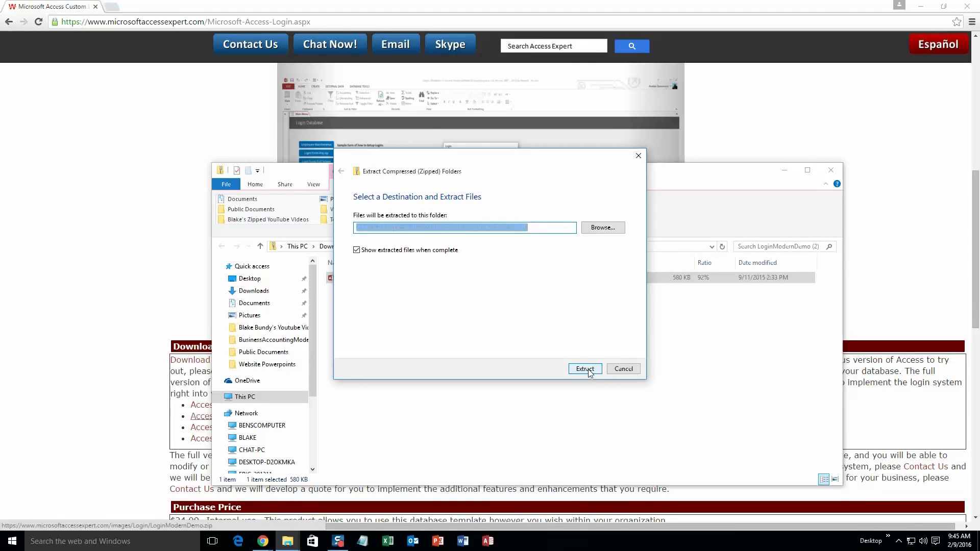
{"action": "double_click", "coordinate": [375, 291]}
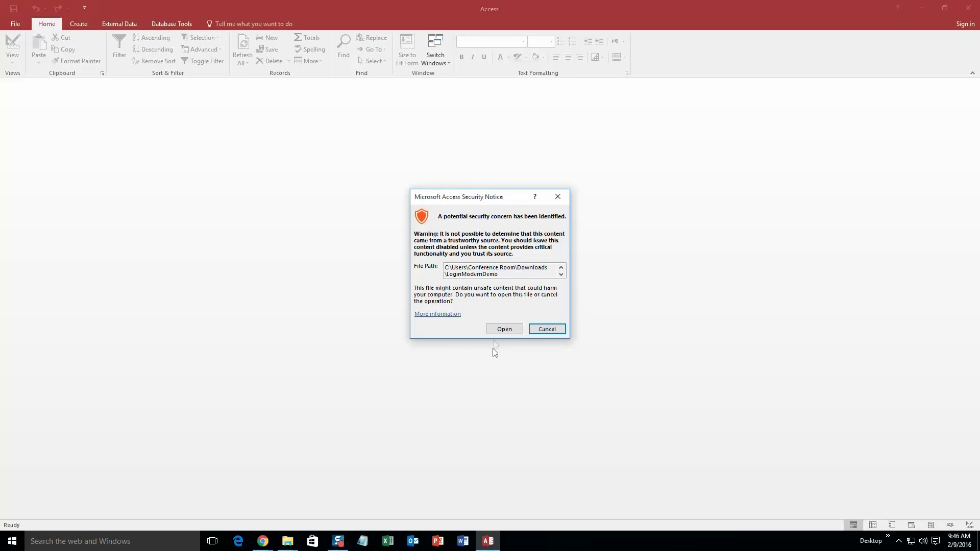
Accept the security notice to open LoginModernDemo and close the demo feedback window
{"action": "left_click", "coordinate": [504, 328]}
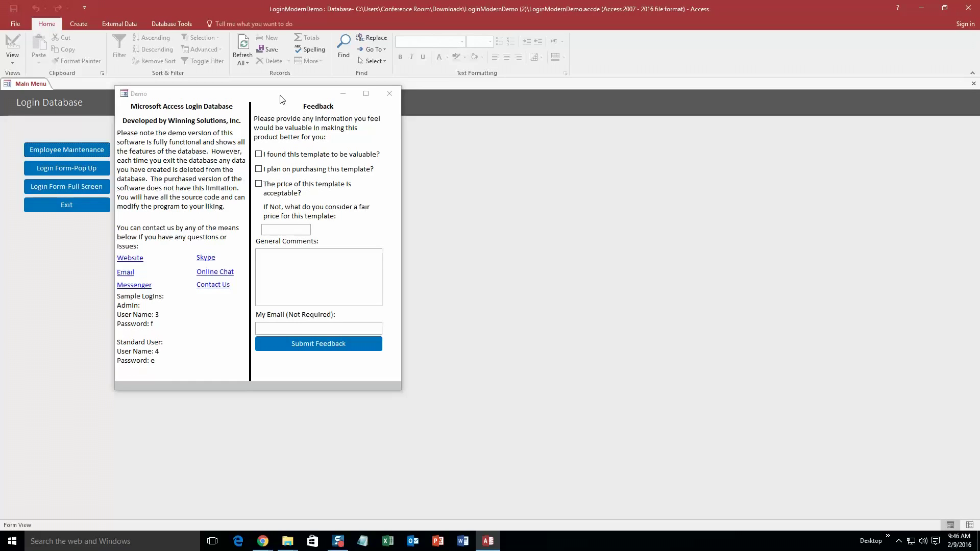
{"action": "left_click", "coordinate": [393, 95]}
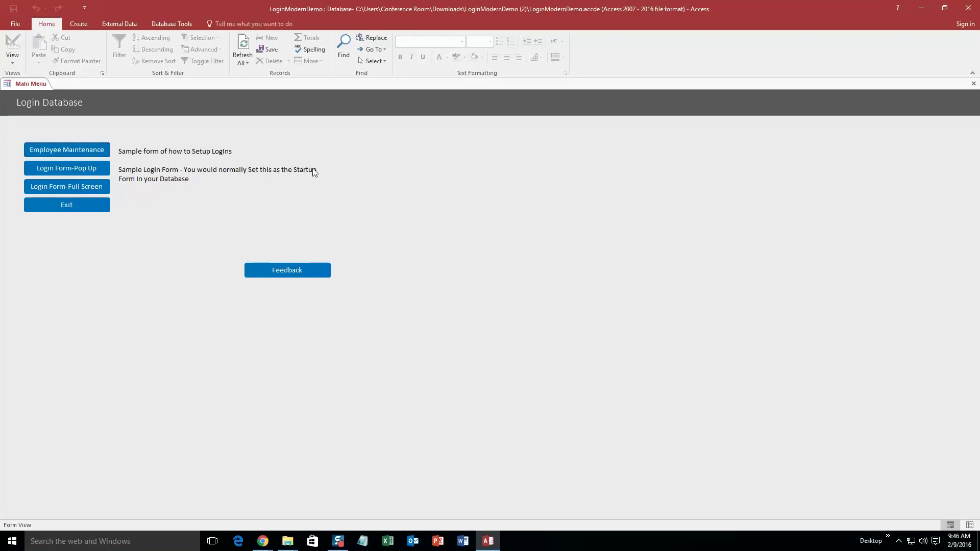
Add an employee with name, user name and password in Employee Maintenance, then close it
{"action": "left_click", "coordinate": [77, 152]}
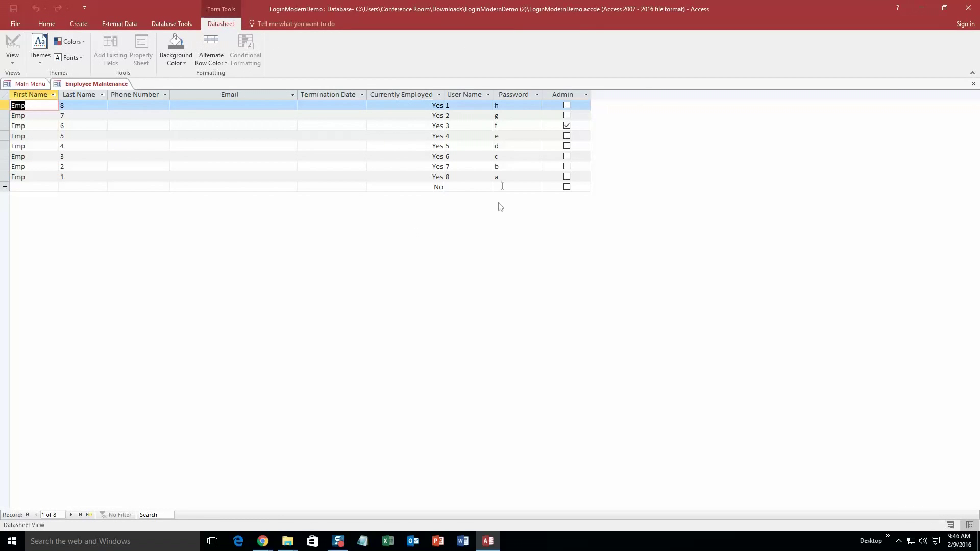
{"action": "left_click", "coordinate": [30, 188]}
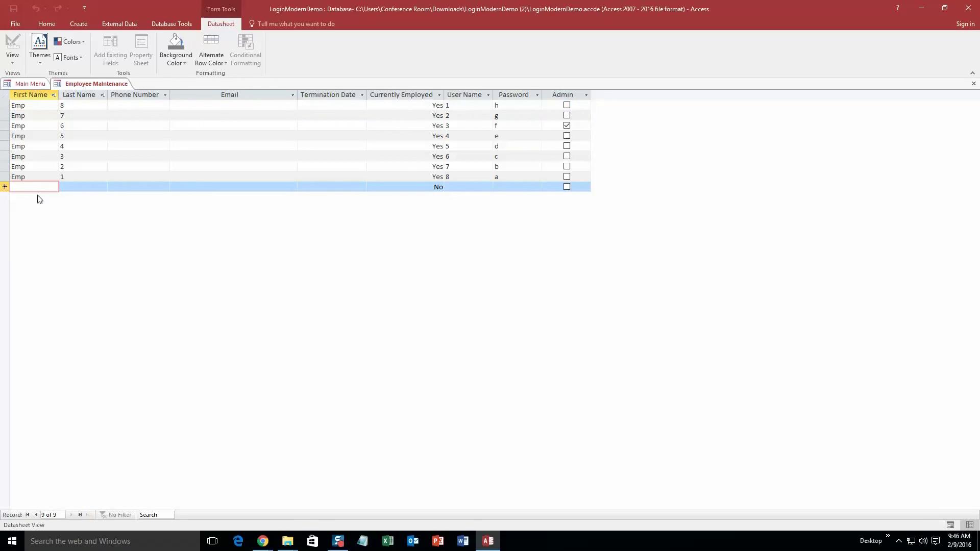
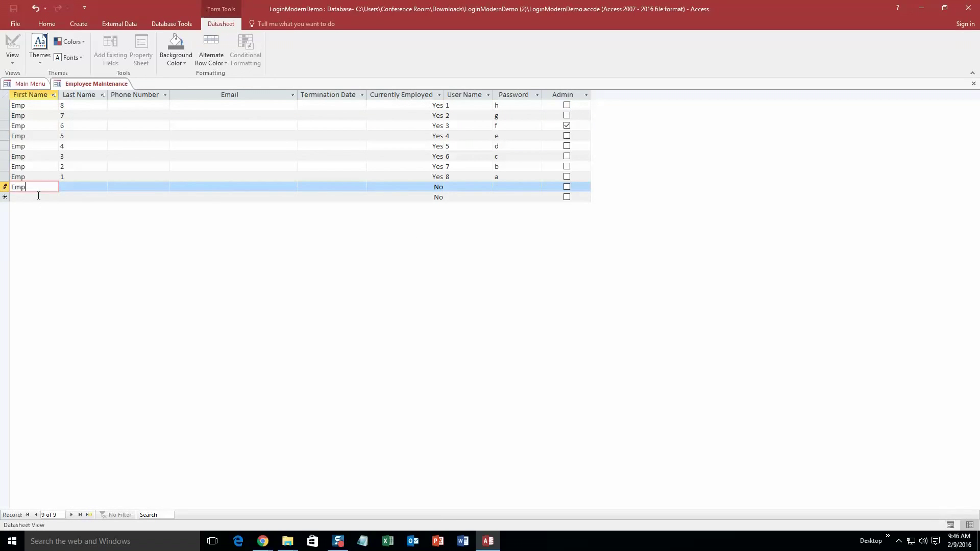
{"action": "key", "text": "Tab"}
{"action": "key", "text": "Tab"}
{"action": "key", "text": "Tab"}
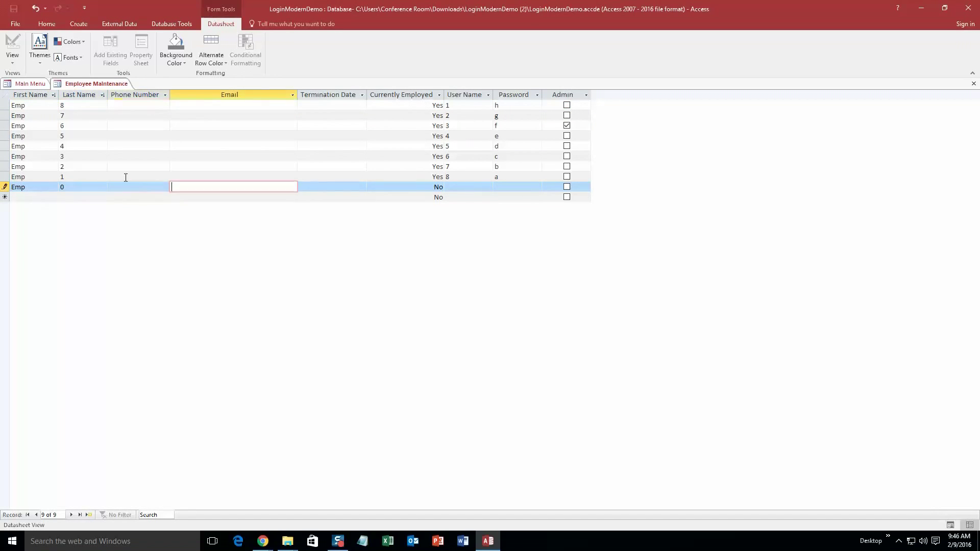
{"action": "key", "text": "Tab"}
{"action": "key", "text": "Tab"}
{"action": "key", "text": "Tab"}
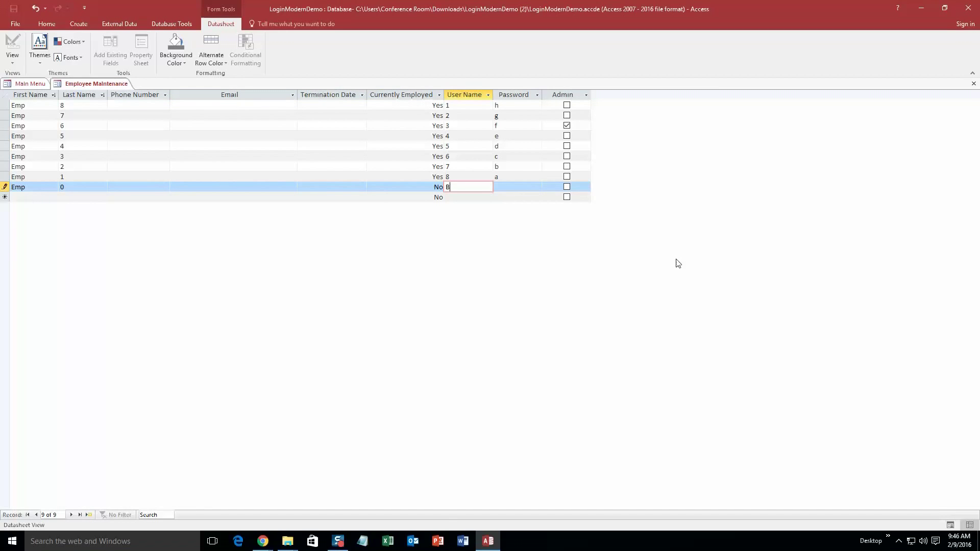
{"action": "key", "text": "Tab"}
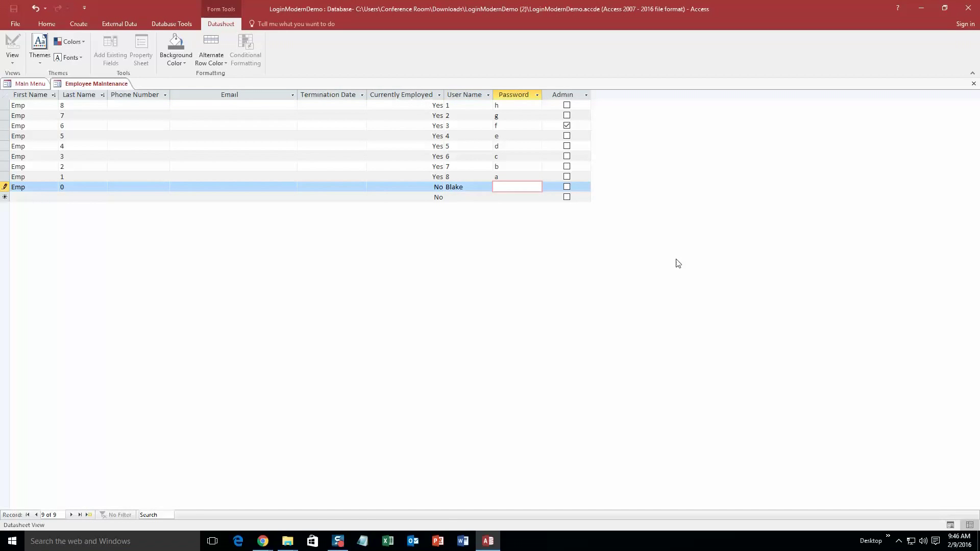
{"action": "right_click", "coordinate": [82, 83]}
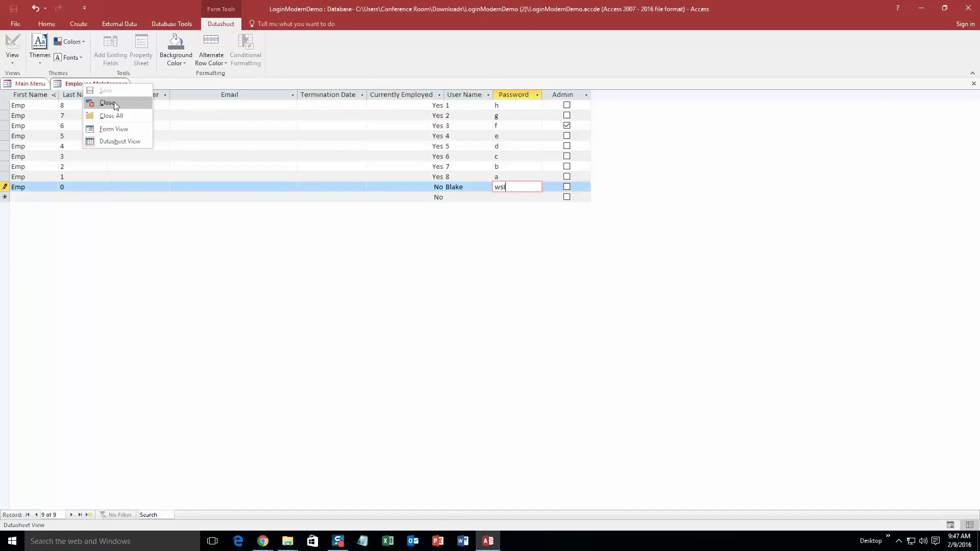
{"action": "left_click", "coordinate": [114, 102]}
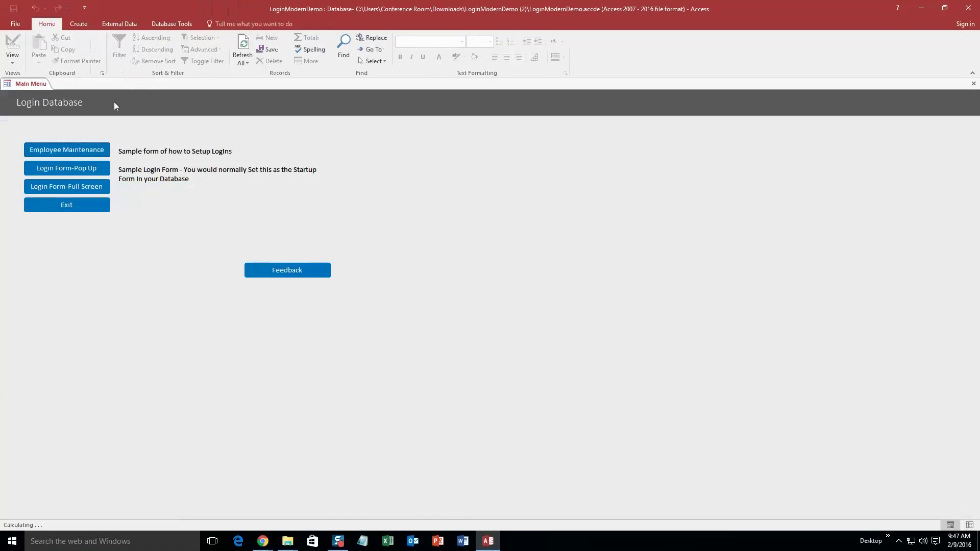
Enter the new user's credentials on the pop-up form and log in on the full-screen form
{"action": "left_click", "coordinate": [67, 167]}
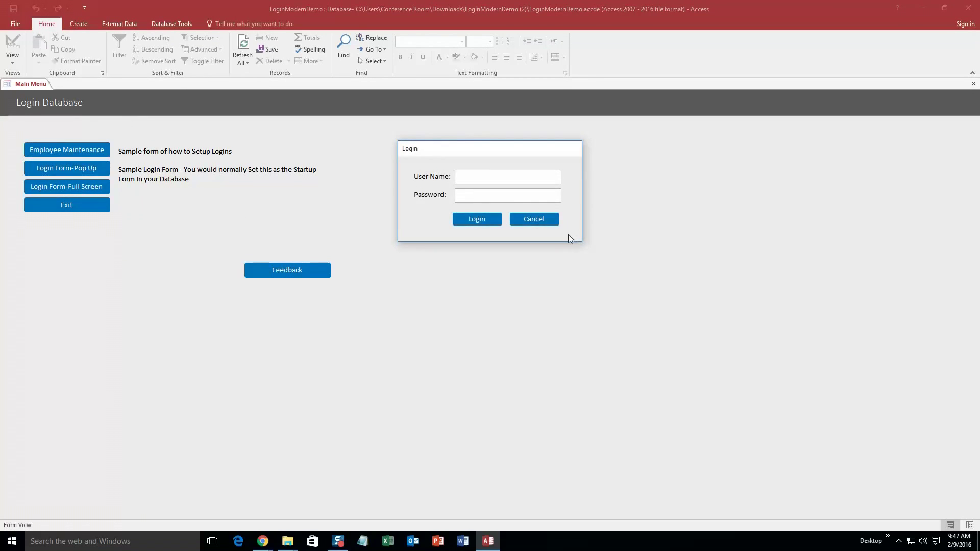
{"action": "key", "text": "Tab"}
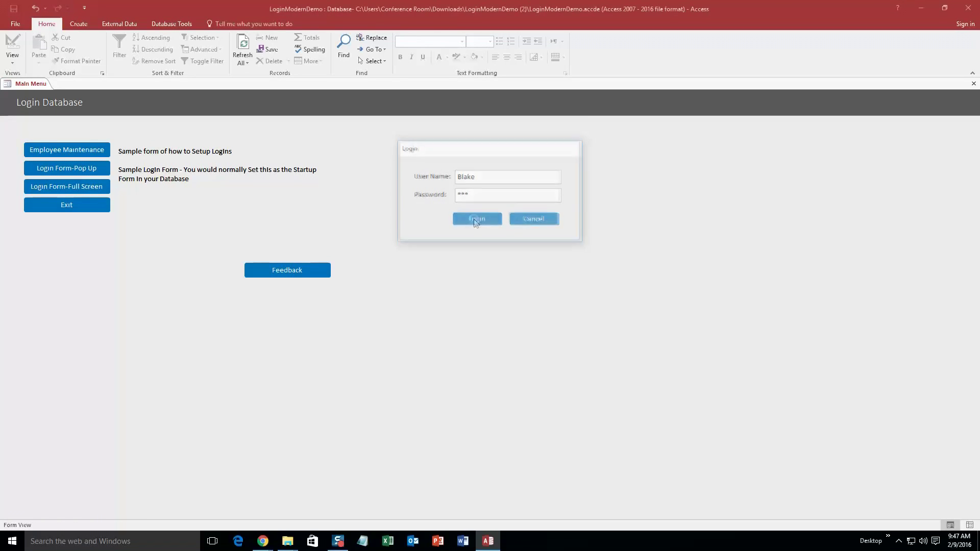
{"action": "left_click", "coordinate": [71, 187]}
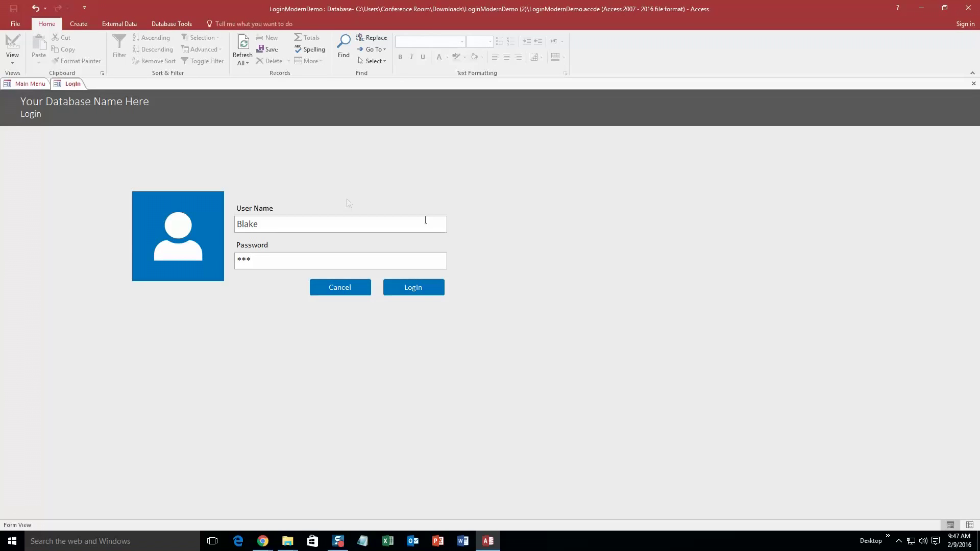
{"action": "left_click", "coordinate": [413, 287]}
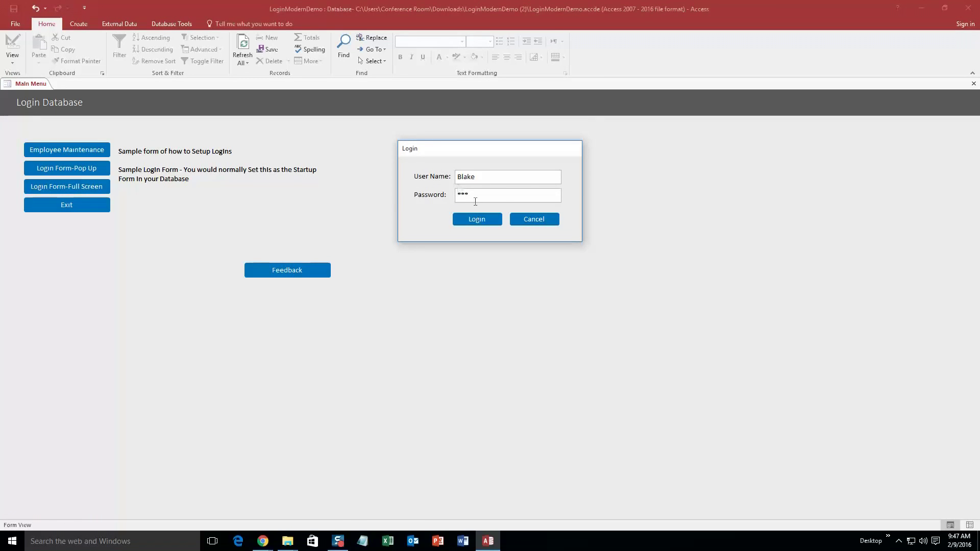
Log in on the pop-up form, dismiss the login-failed message, and cancel
{"action": "left_click", "coordinate": [472, 219]}
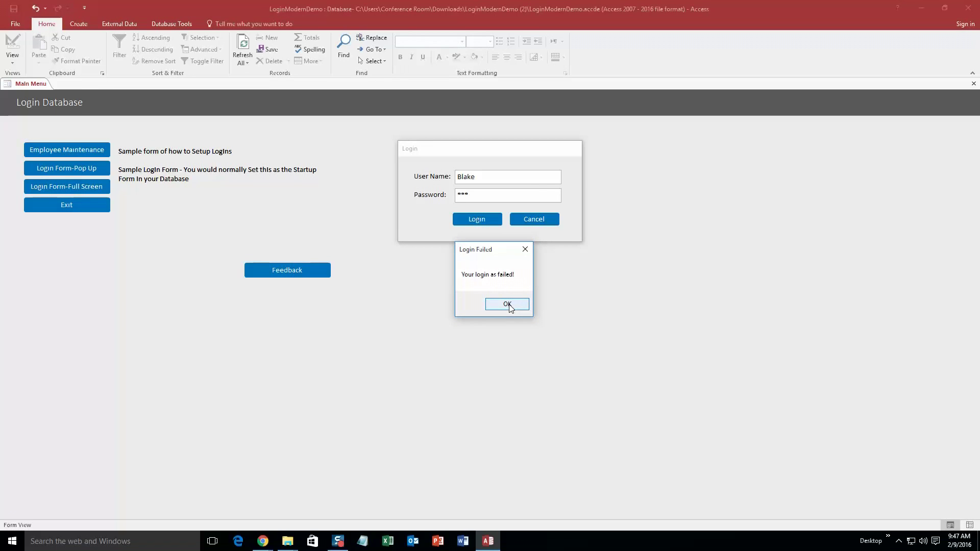
{"action": "left_click", "coordinate": [509, 305]}
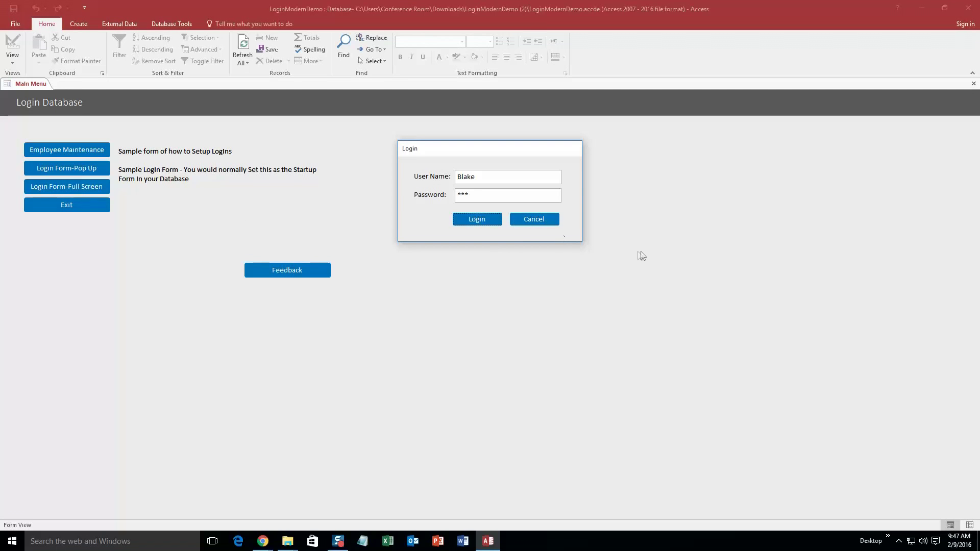
{"action": "left_click", "coordinate": [532, 217]}
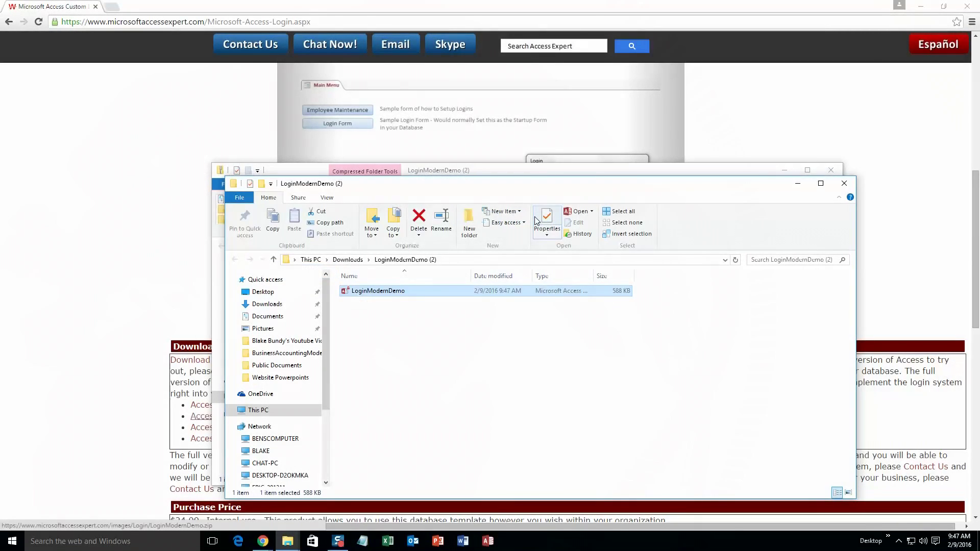